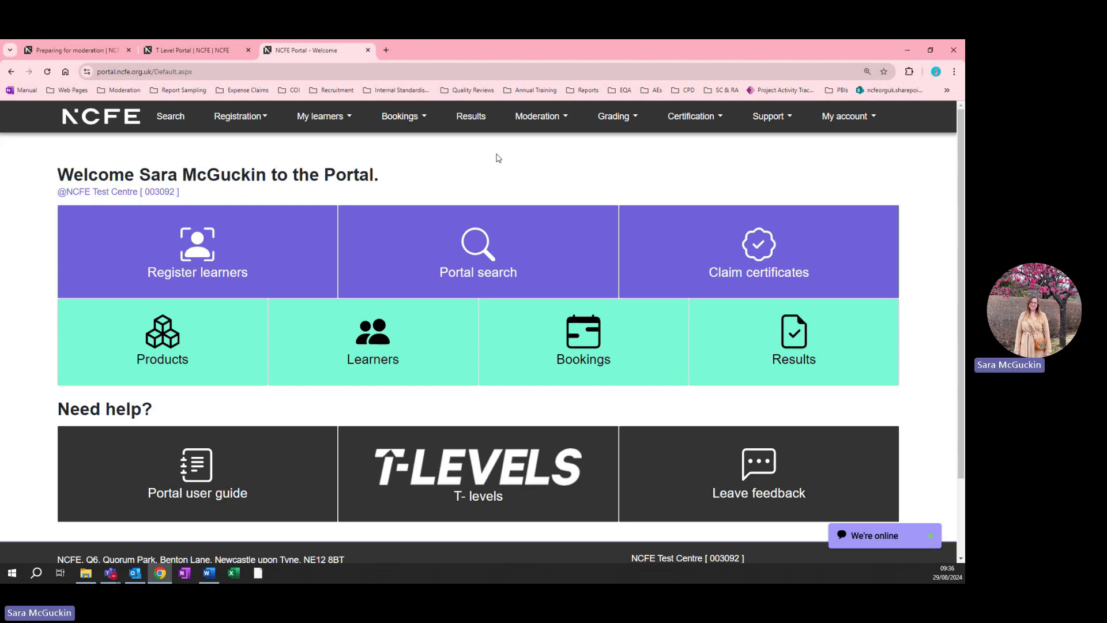
# Step: Go to Moderation > Schedule of assessment to list the registered learners
pyautogui.click(559, 116)
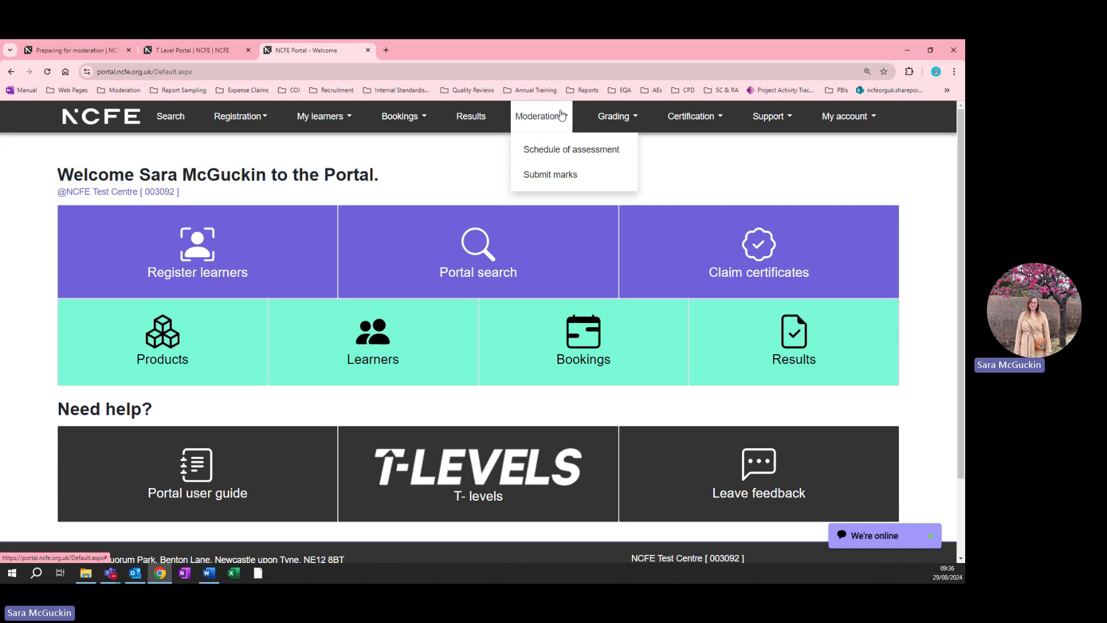
pyautogui.click(570, 151)
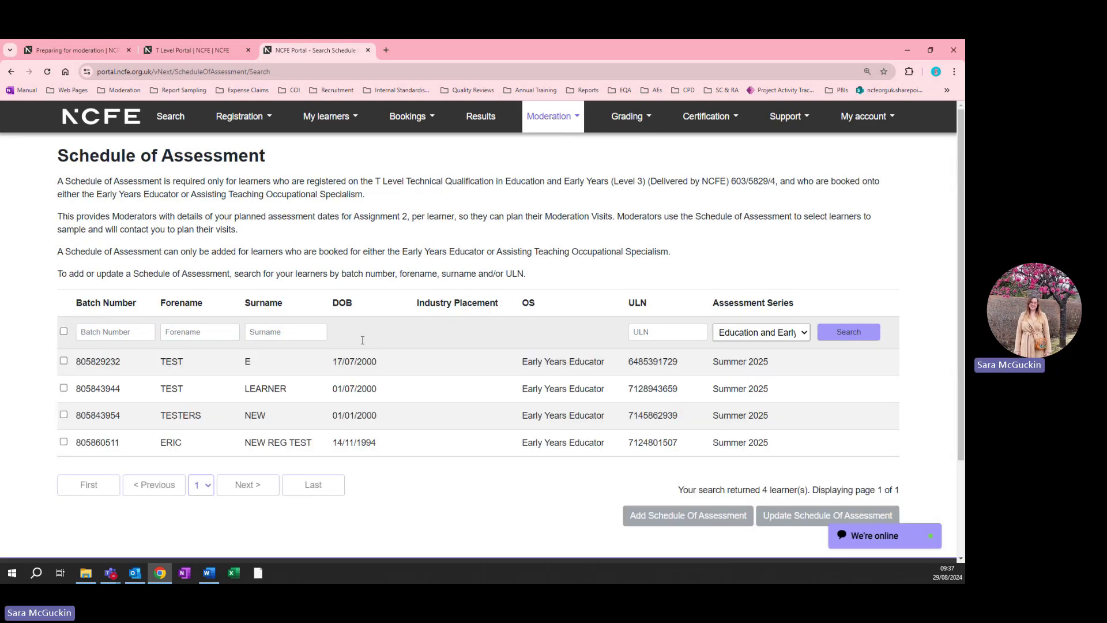
# Step: Select TEST LEARNER and start a new Schedule Of Assessment for them
pyautogui.click(64, 388)
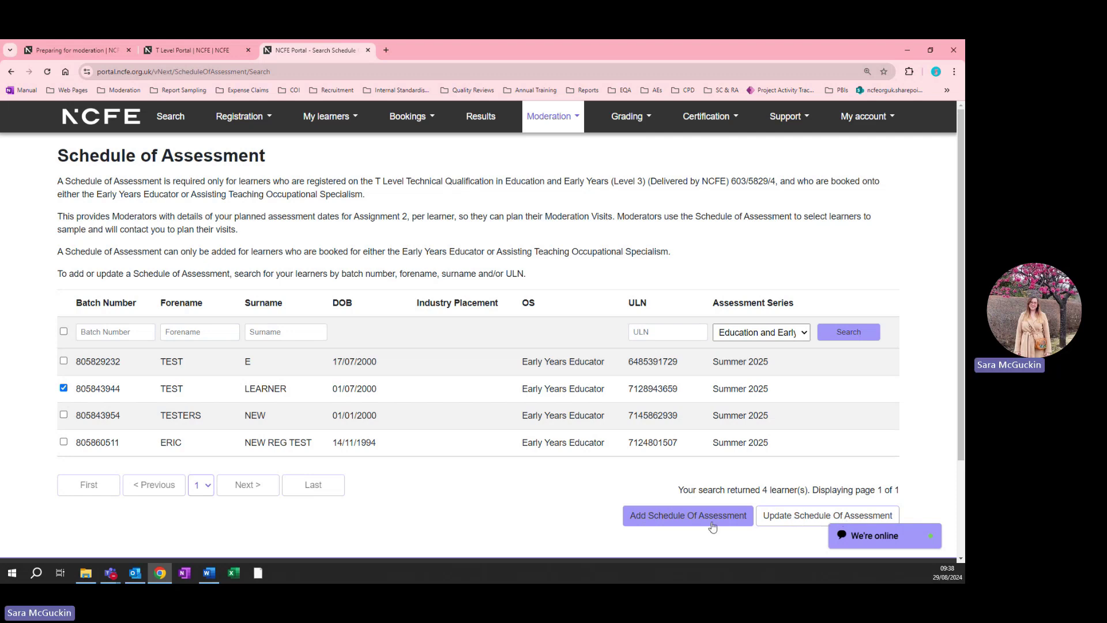
pyautogui.click(656, 519)
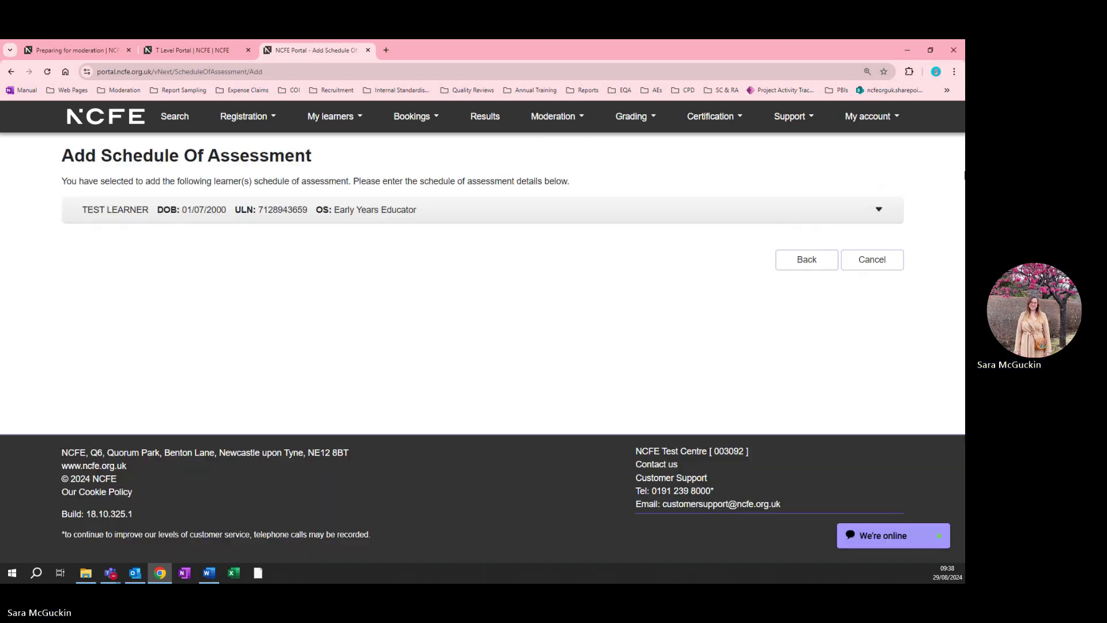
# Step: Expand the learner entry, fill in the NCFE Test placement address and set rank order 1
pyautogui.click(879, 210)
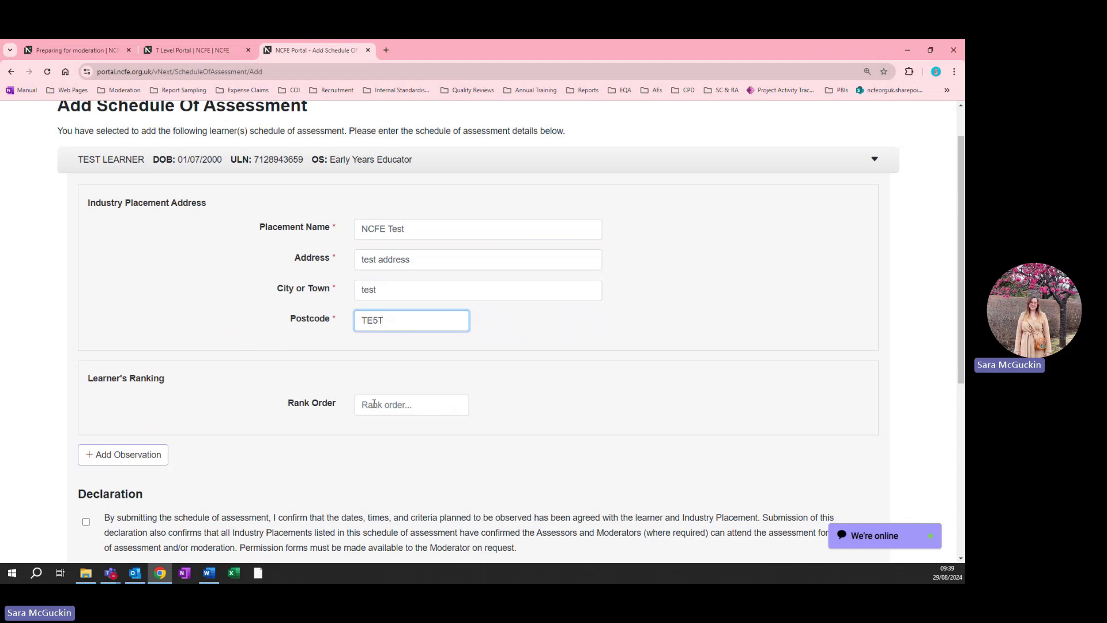
pyautogui.click(373, 404)
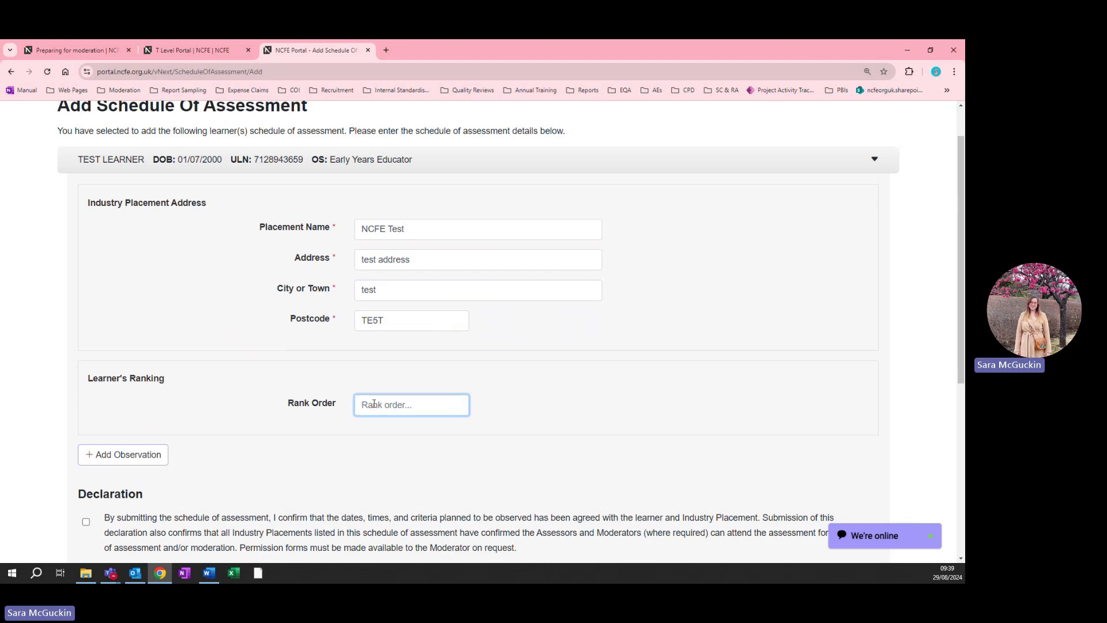
pyautogui.write('1')
pyautogui.scroll(-2, 381, 355)
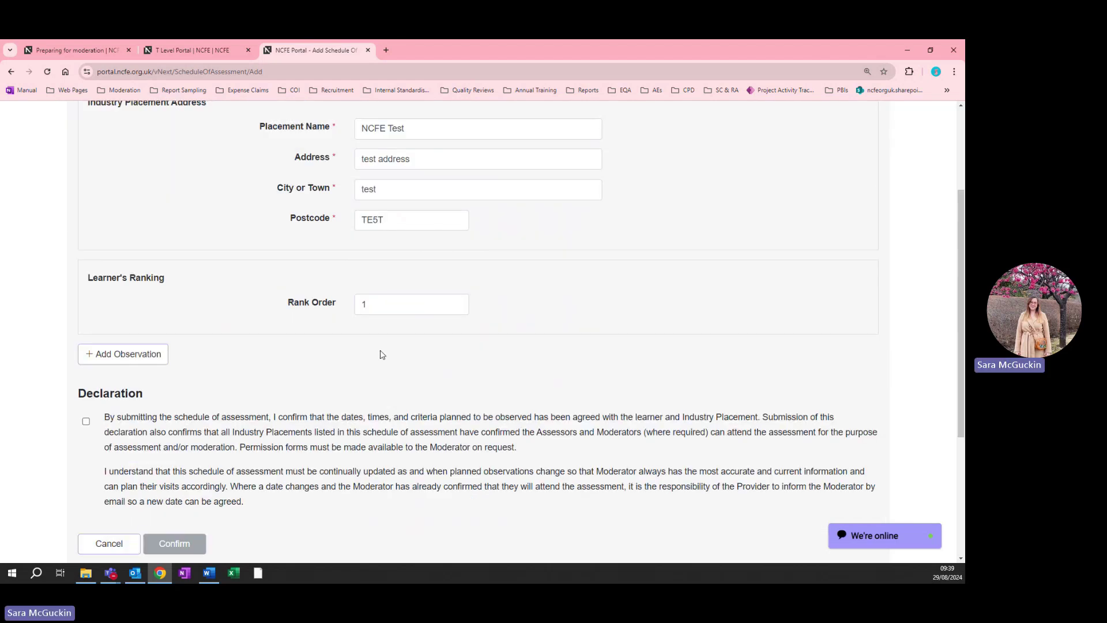
# Step: Add an observation entry with Structured Observations 1–3 to the schedule
pyautogui.click(131, 353)
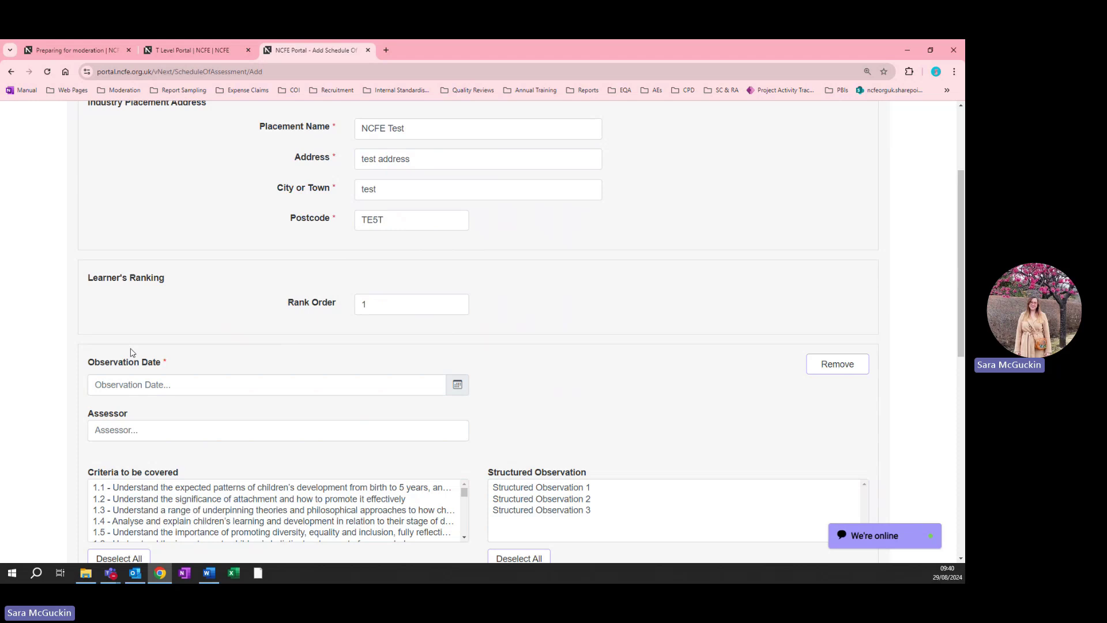
pyautogui.scroll(-3, 362, 296)
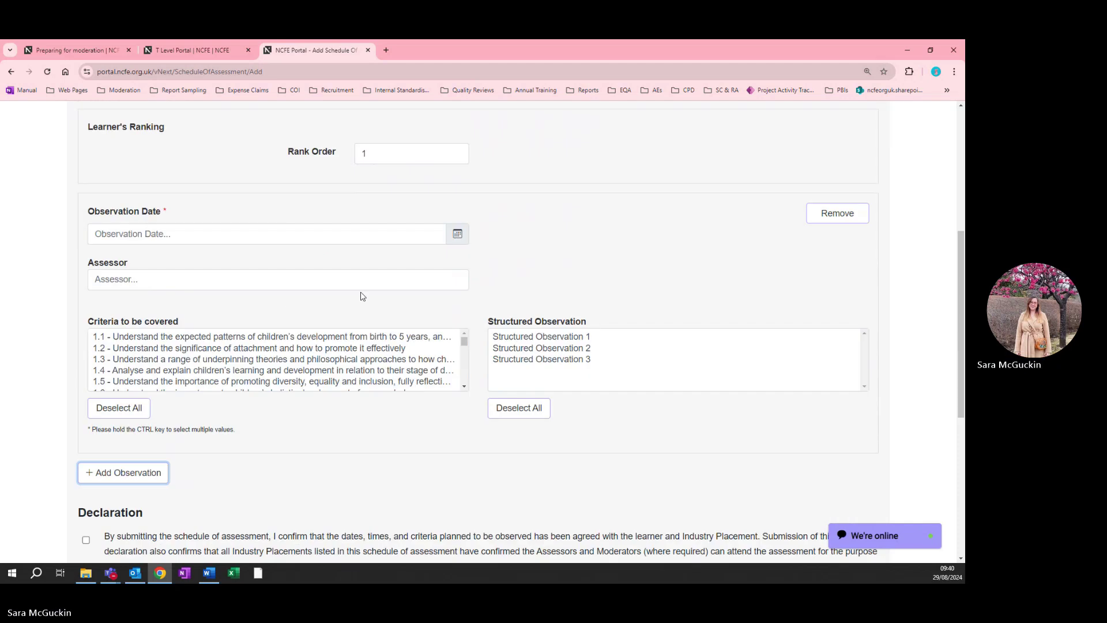
# Step: Set the observation date to 30/08/2024 09:00 and enter Test Assessor as assessor
pyautogui.click(303, 238)
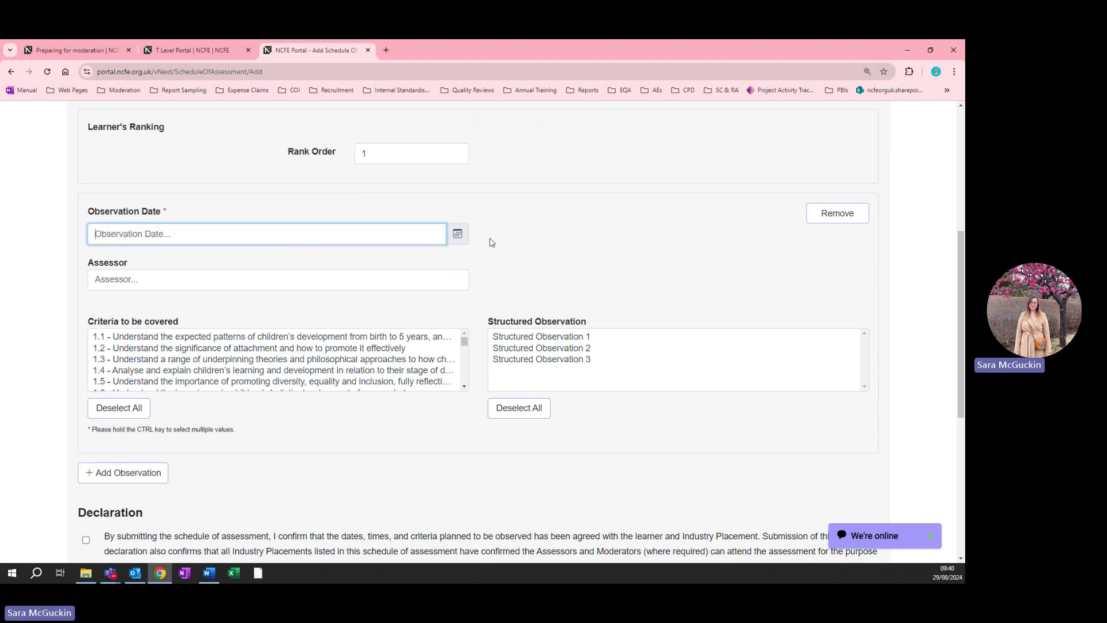
pyautogui.click(458, 233)
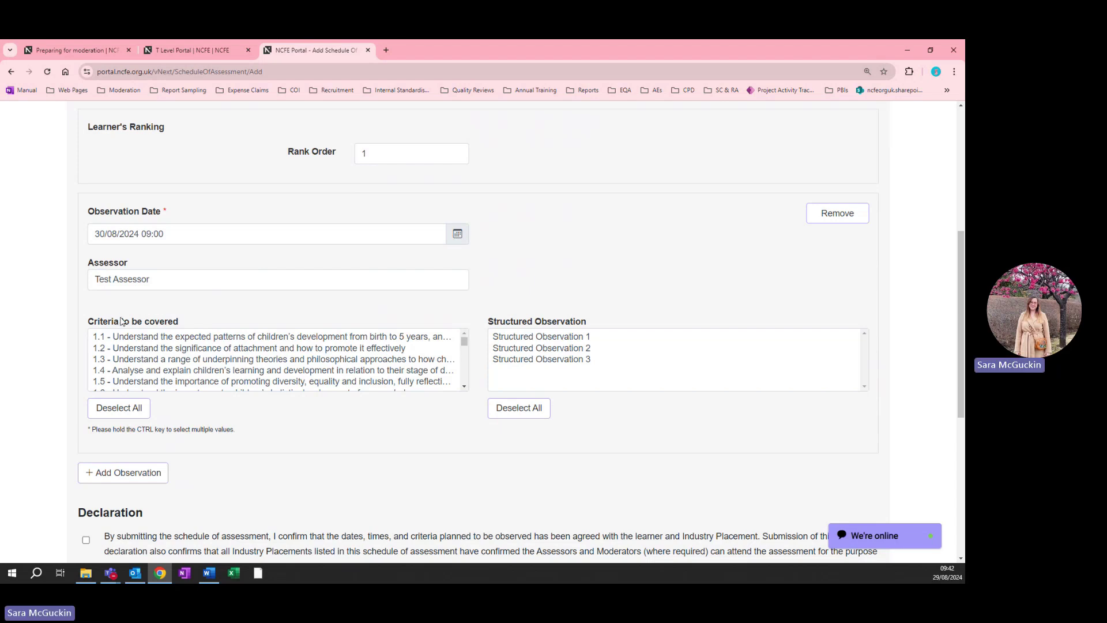
# Step: Select criteria in the first observation's list, trying 1.1, 1.3, 1.5, 2.1, 2.3 and 2.2
pyautogui.click(146, 341)
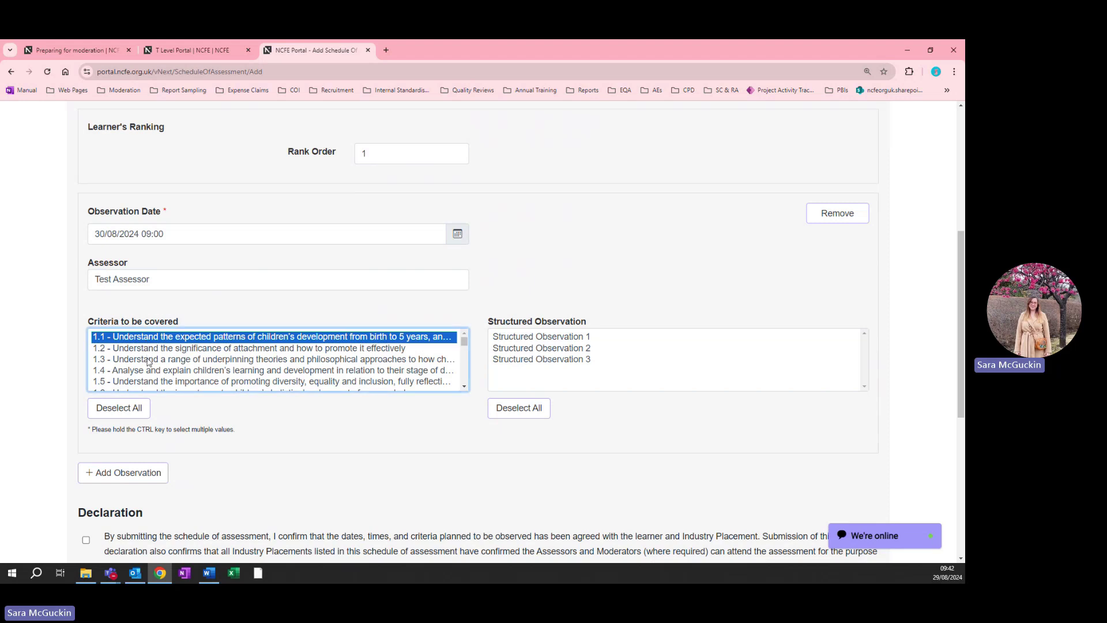
pyautogui.keyDown('ctrl'); pyautogui.click(148, 359); pyautogui.keyUp('ctrl')
pyautogui.keyDown('ctrl'); pyautogui.click(148, 381); pyautogui.keyUp('ctrl')
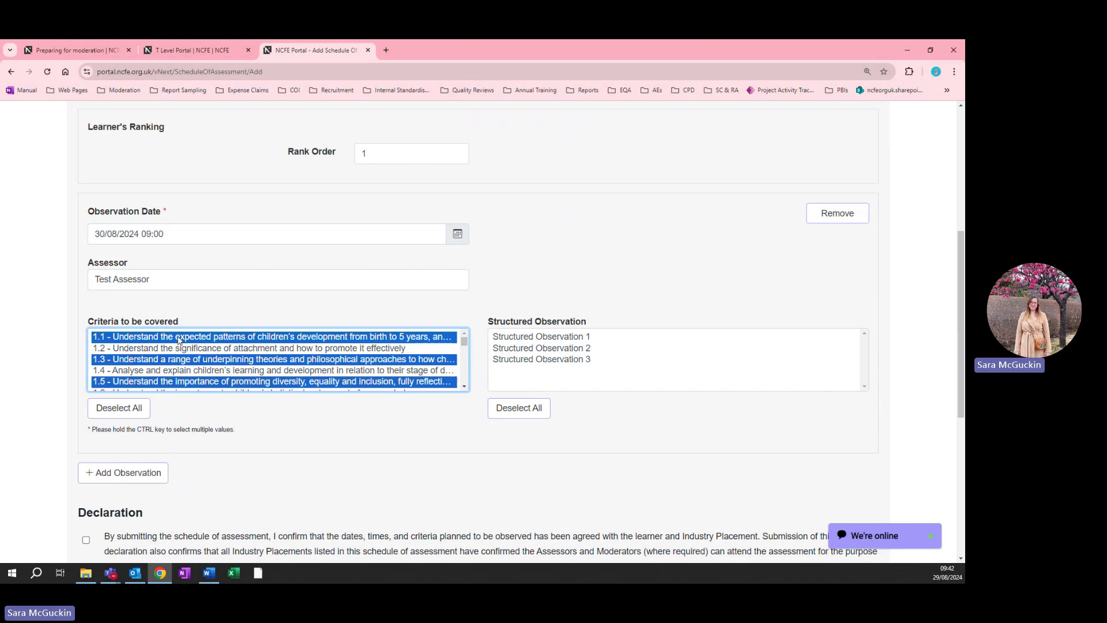
pyautogui.scroll(-1, 198, 351)
pyautogui.scroll(-1, 197, 352)
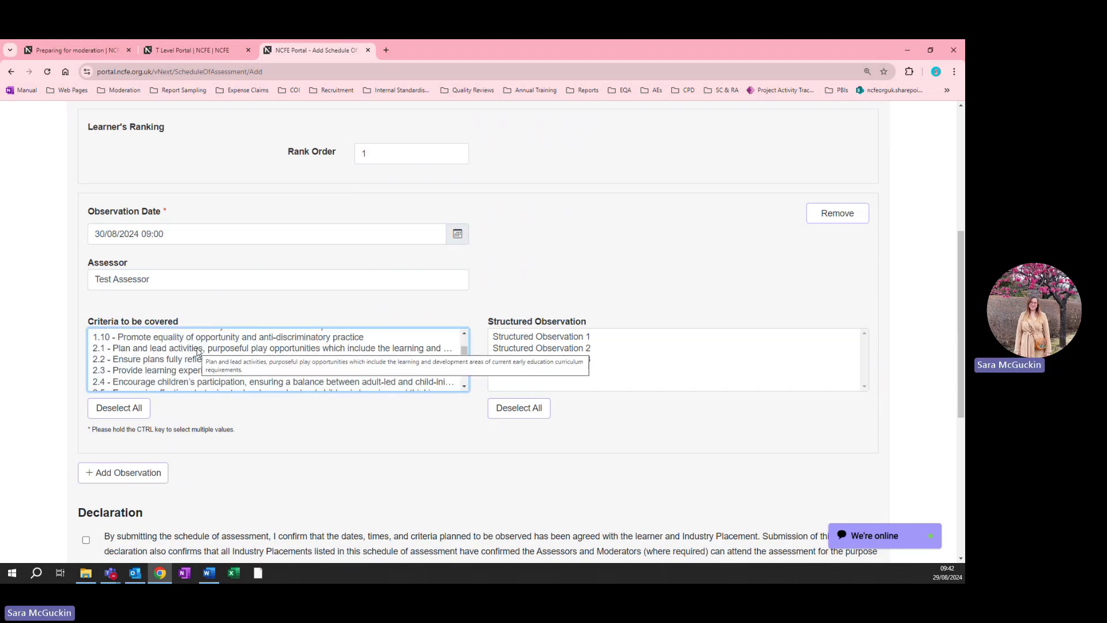
pyautogui.keyDown('ctrl'); pyautogui.click(198, 350); pyautogui.keyUp('ctrl')
pyautogui.keyDown('ctrl'); pyautogui.click(197, 371); pyautogui.keyUp('ctrl')
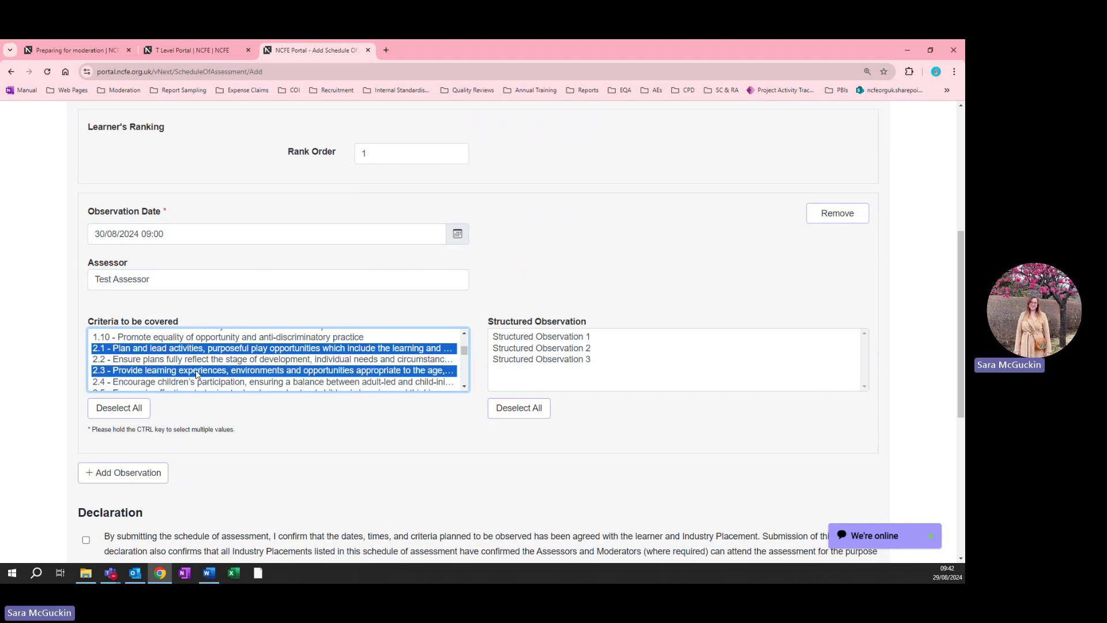
pyautogui.click(202, 361)
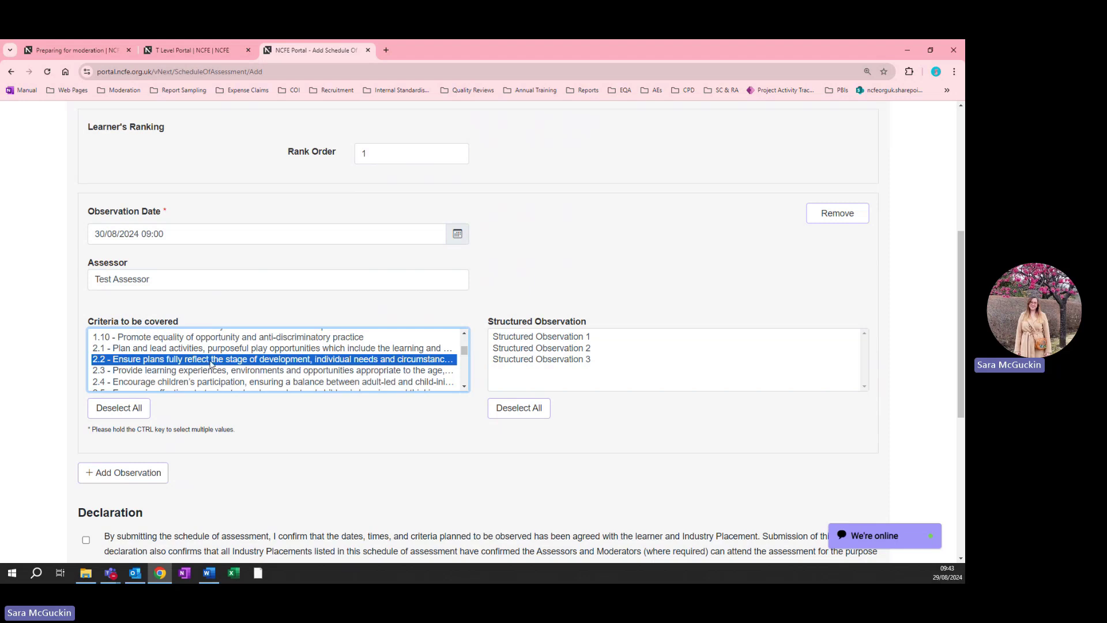
pyautogui.scroll(1, 211, 363)
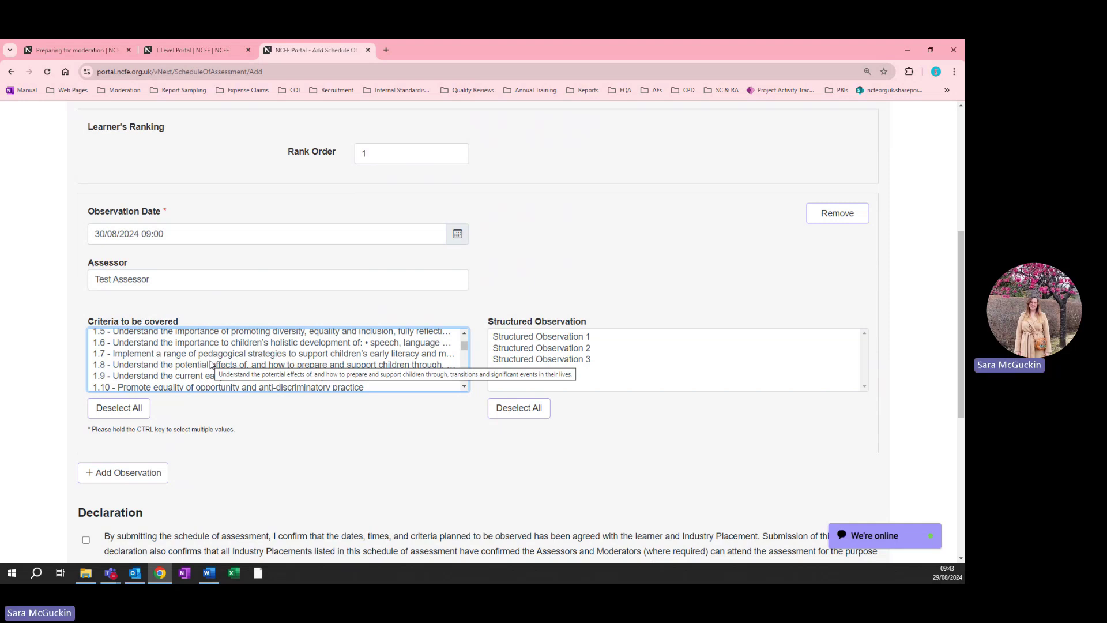
# Step: Toggle criteria 1.8 and 1.9 off, leaving 1.2, 1.4 and 1.5 covered
pyautogui.click(211, 365)
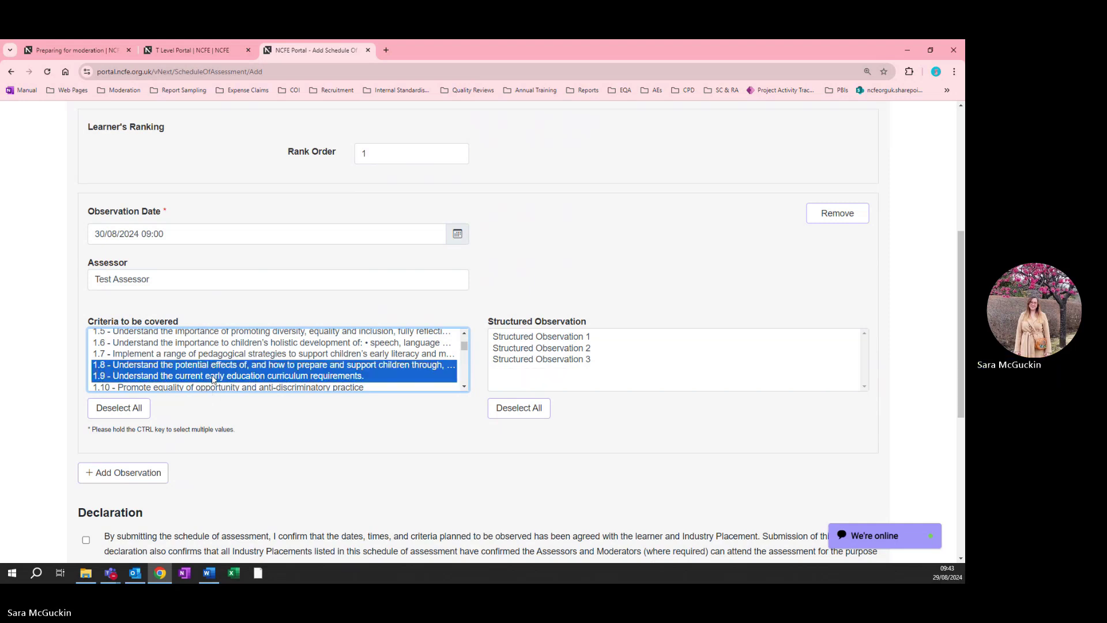
pyautogui.keyDown('ctrl'); pyautogui.click(212, 377); pyautogui.keyUp('ctrl')
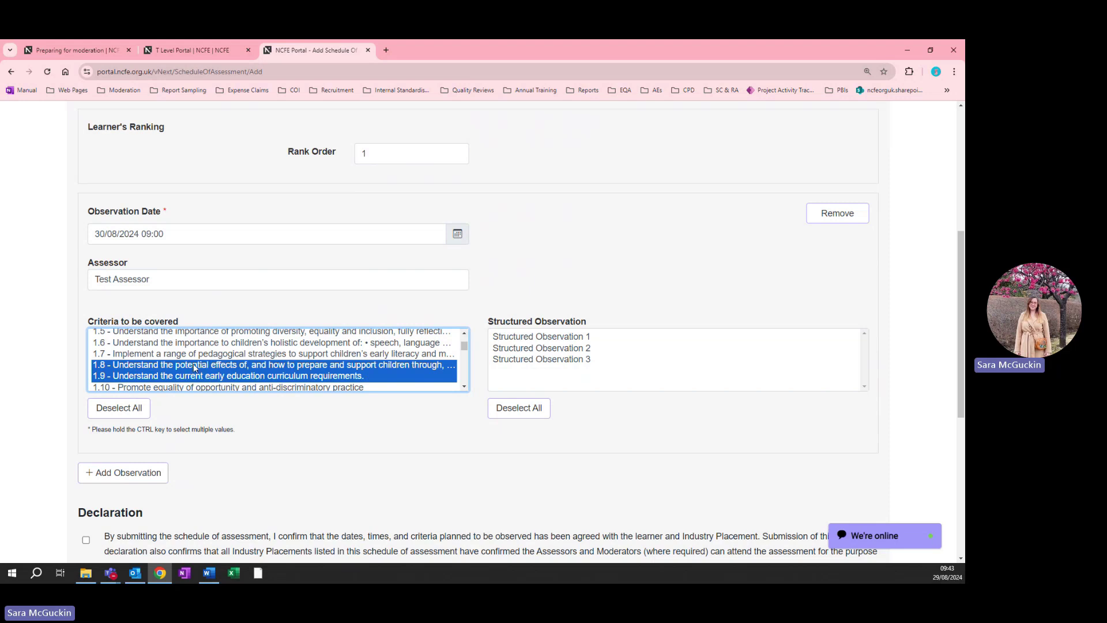
pyautogui.keyDown('ctrl'); pyautogui.click(196, 366); pyautogui.keyUp('ctrl')
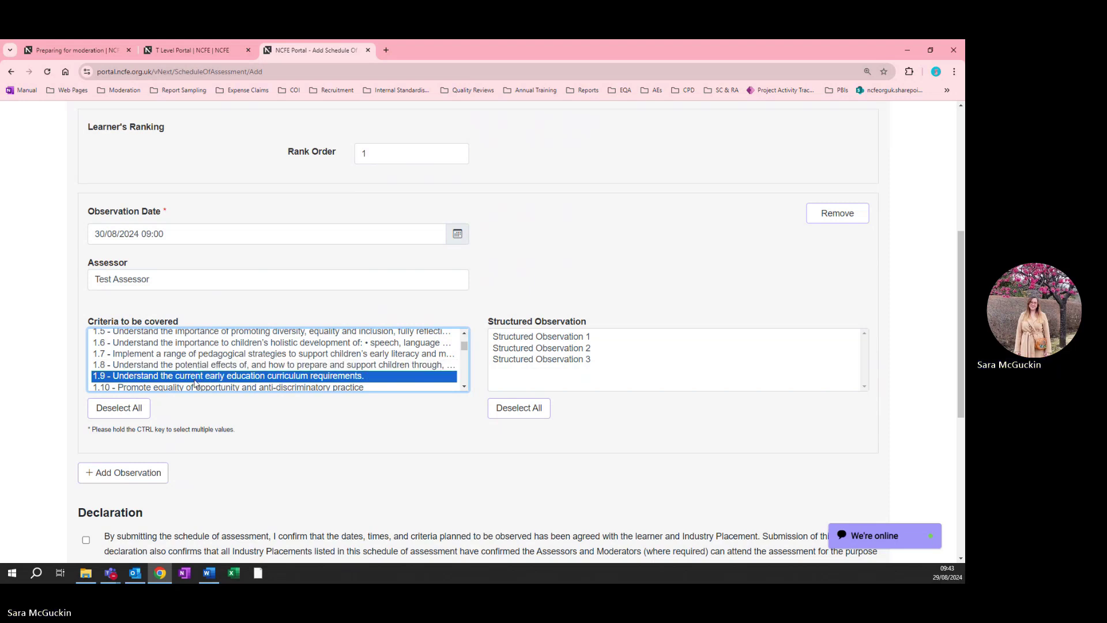
pyautogui.keyDown('ctrl'); pyautogui.click(197, 378); pyautogui.keyUp('ctrl')
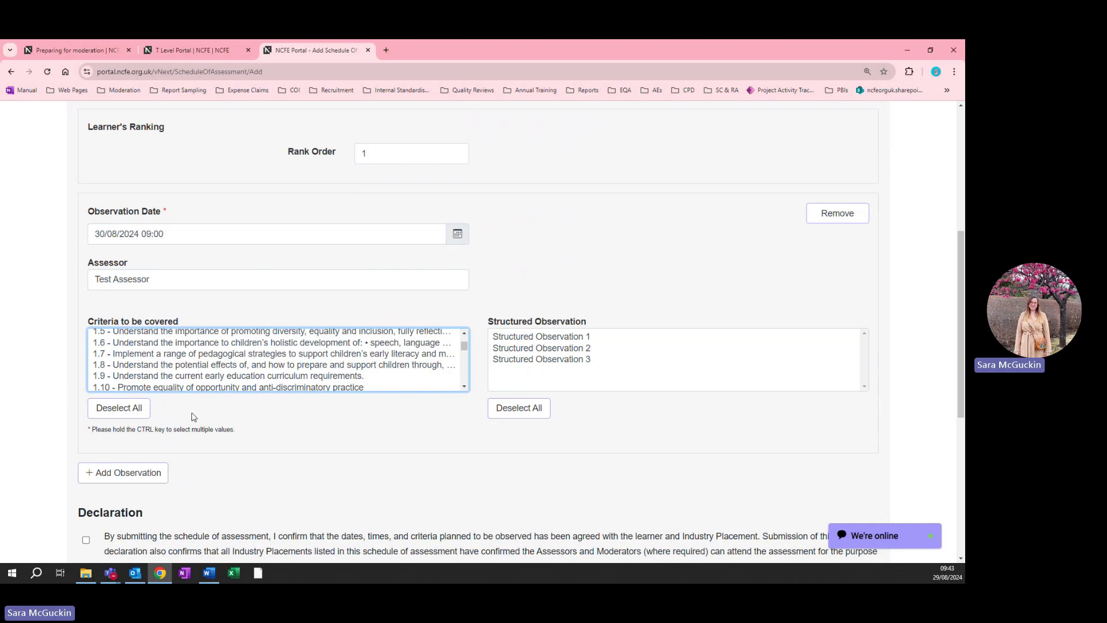
pyautogui.scroll(-1, 144, 438)
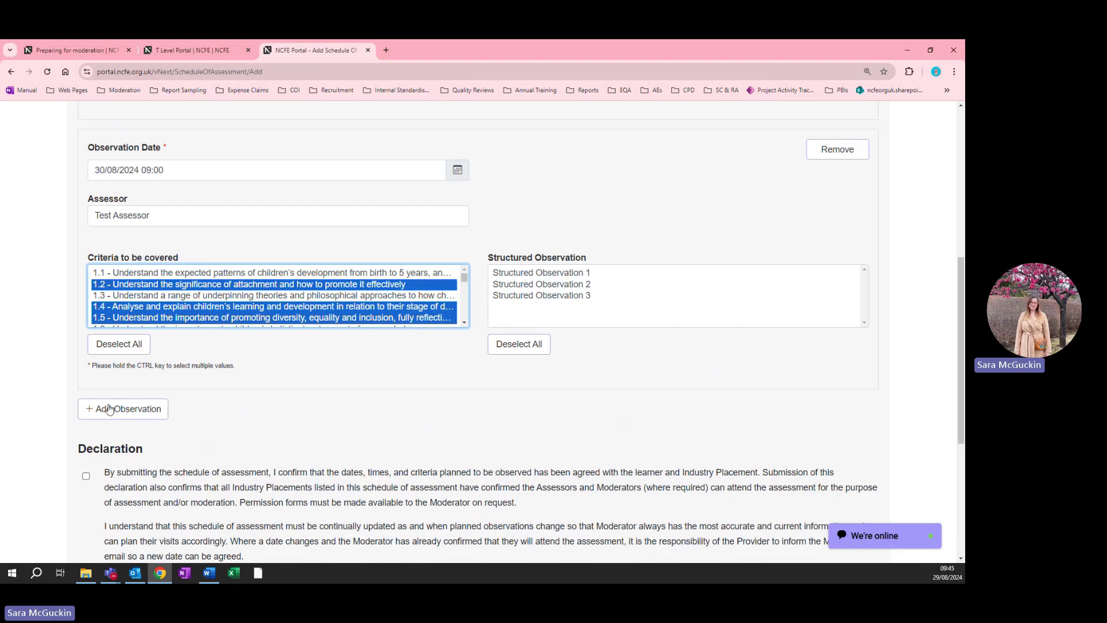
# Step: Add a second observation dated 02/09/2024 09:00 by Test Assessor, clearing its structured observations
pyautogui.click(158, 417)
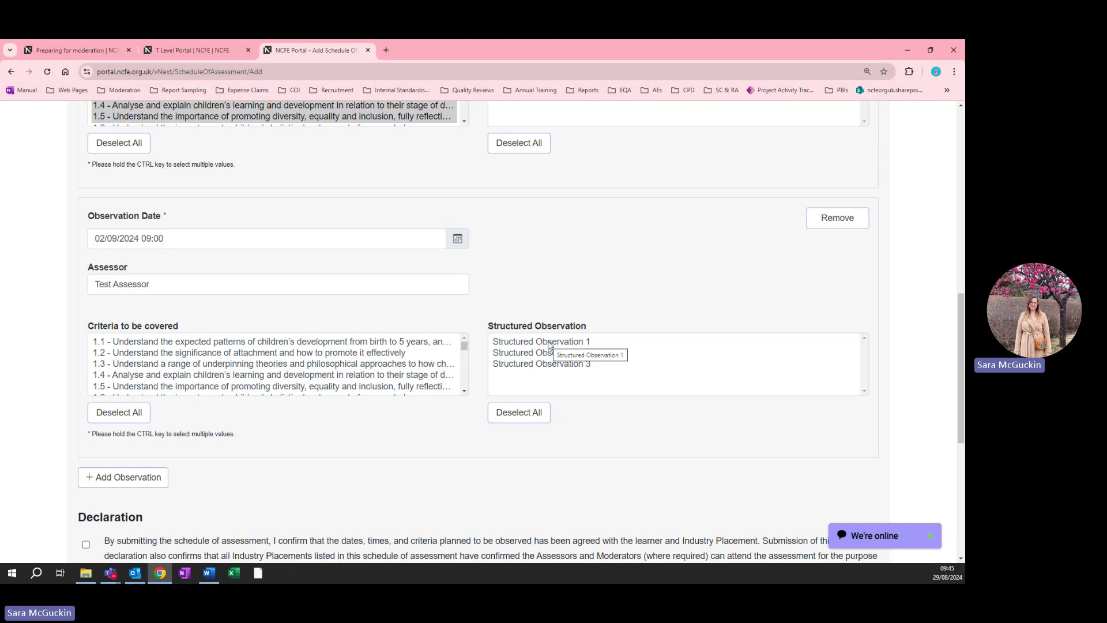
pyautogui.press('Tab')
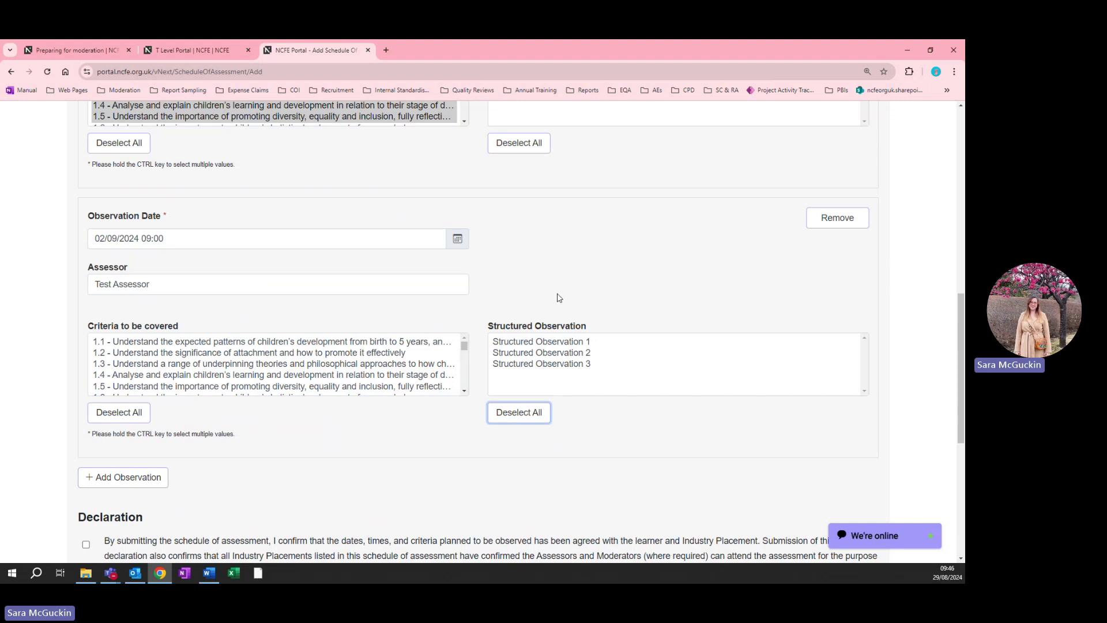
pyautogui.click(557, 343)
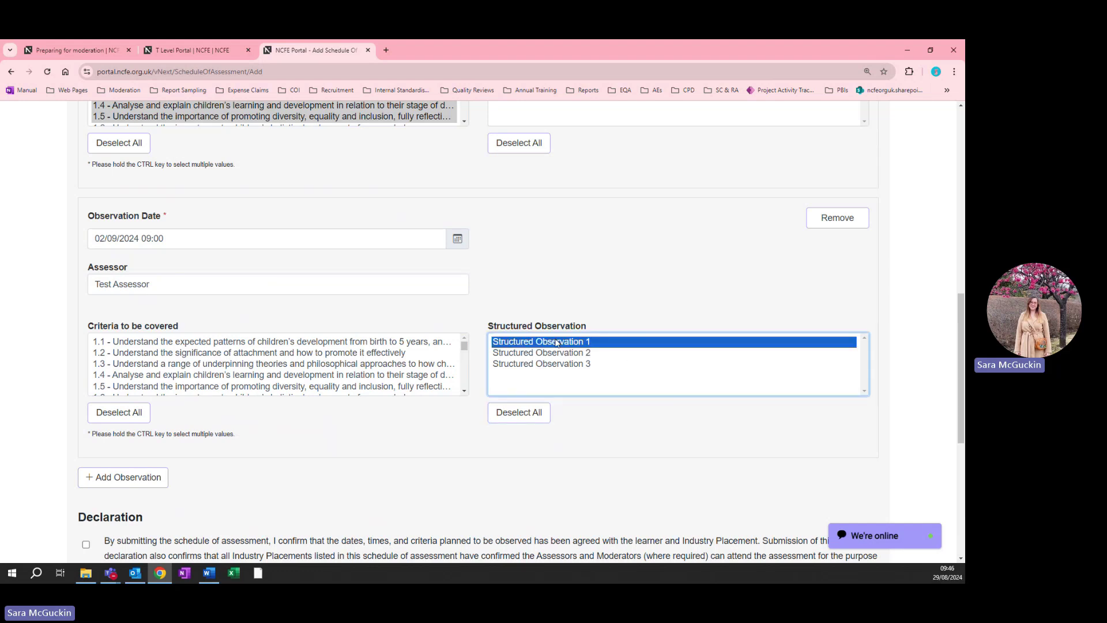
pyautogui.keyDown('ctrl'); pyautogui.click(557, 364); pyautogui.keyUp('ctrl')
pyautogui.click(537, 416)
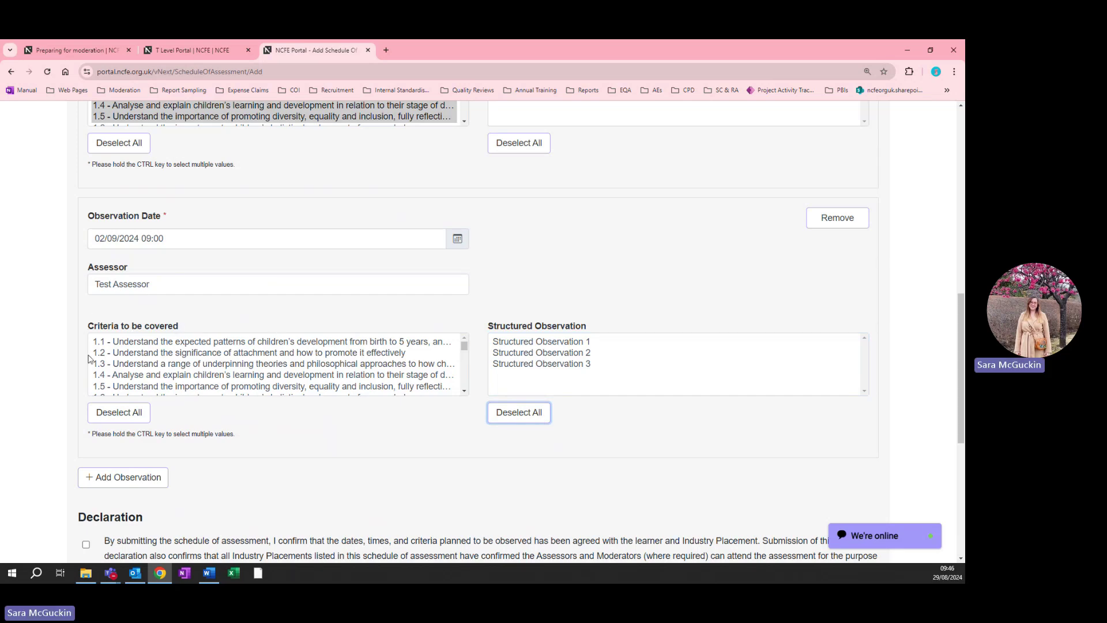
pyautogui.scroll(-1, 211, 356)
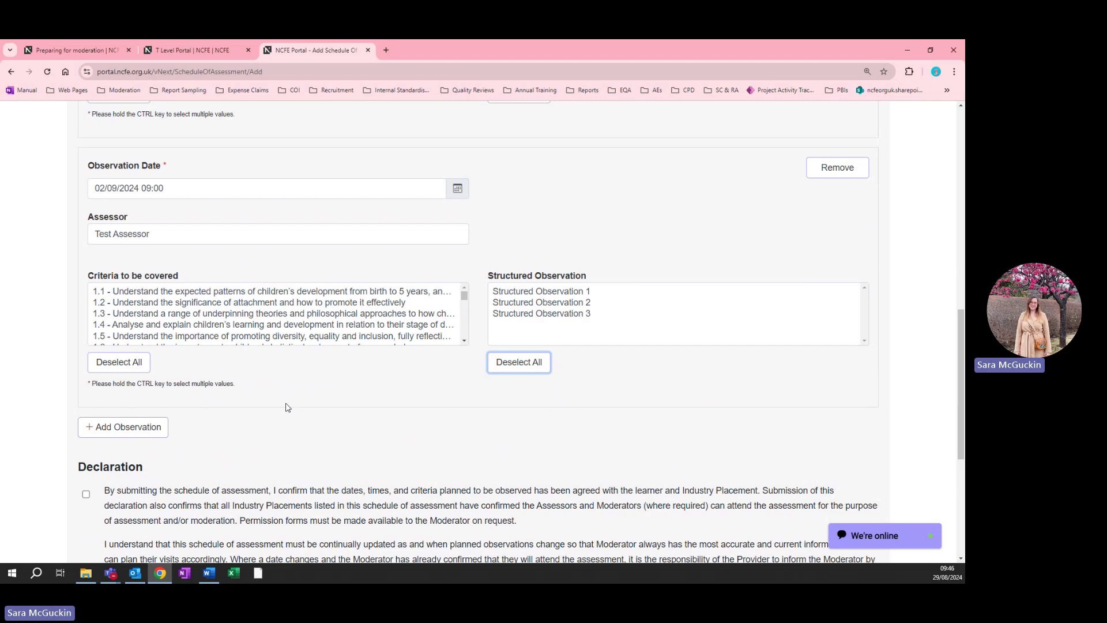
# Step: Add a third observation for 05/09/2024, accept the declaration and confirm the schedule
pyautogui.click(103, 426)
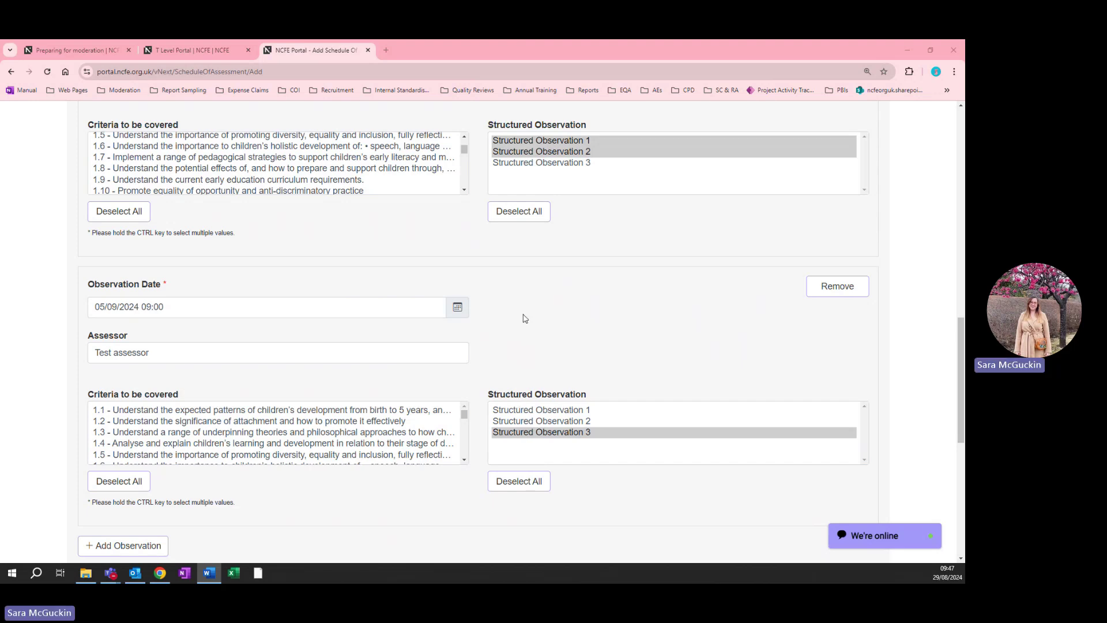
pyautogui.scroll(-5, 524, 318)
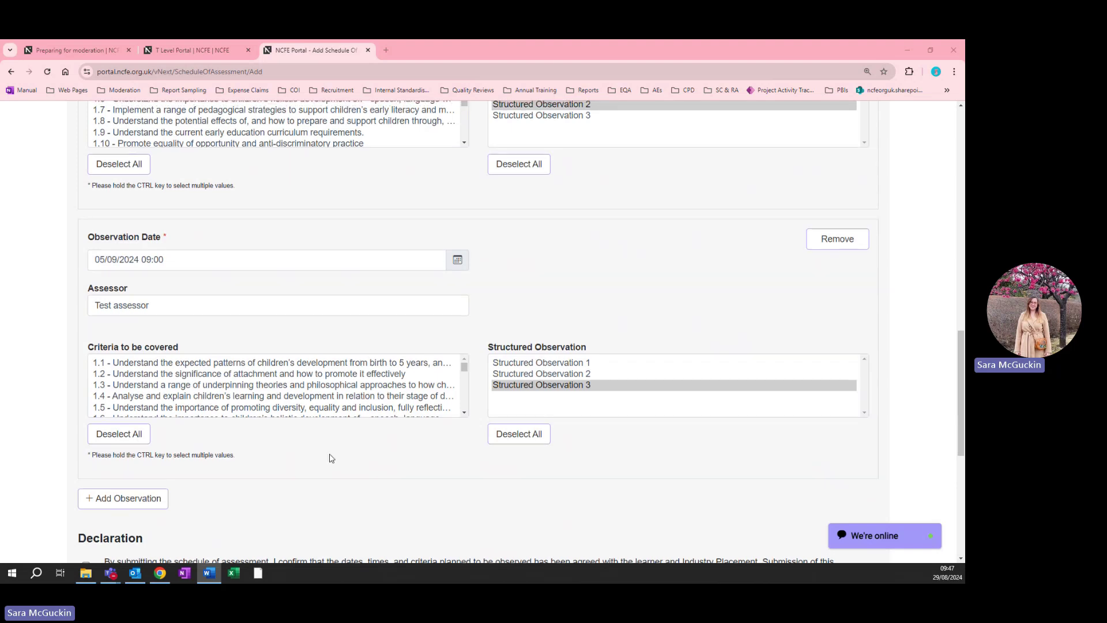
pyautogui.click(86, 362)
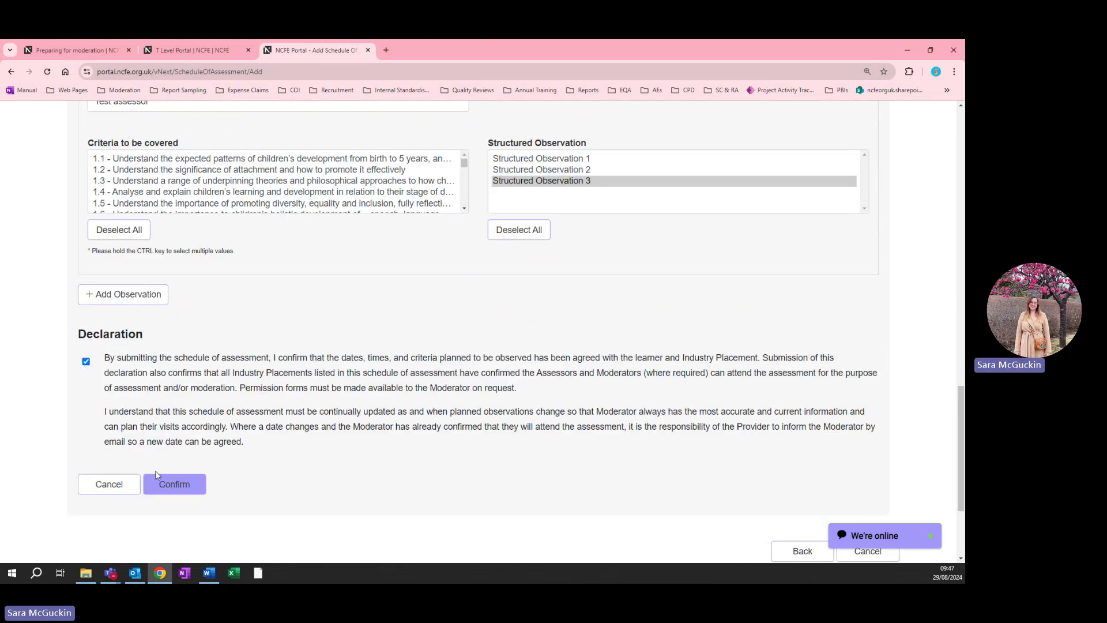
pyautogui.click(167, 486)
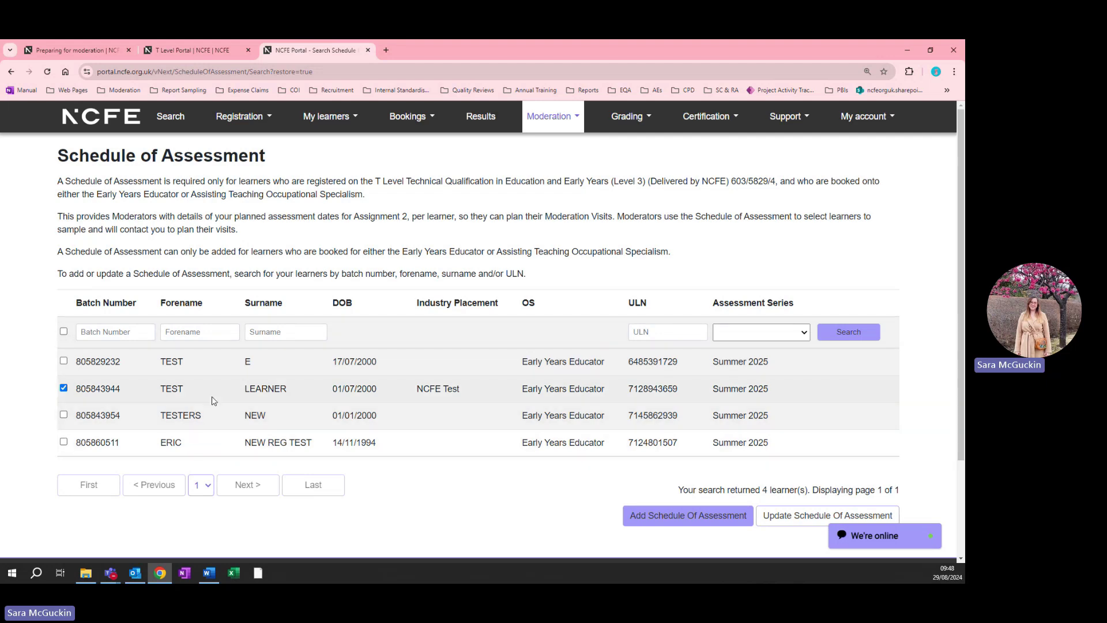
# Step: Open TEST LEARNER's saved schedule in Update, expand it and make the three observations editable
pyautogui.click(813, 514)
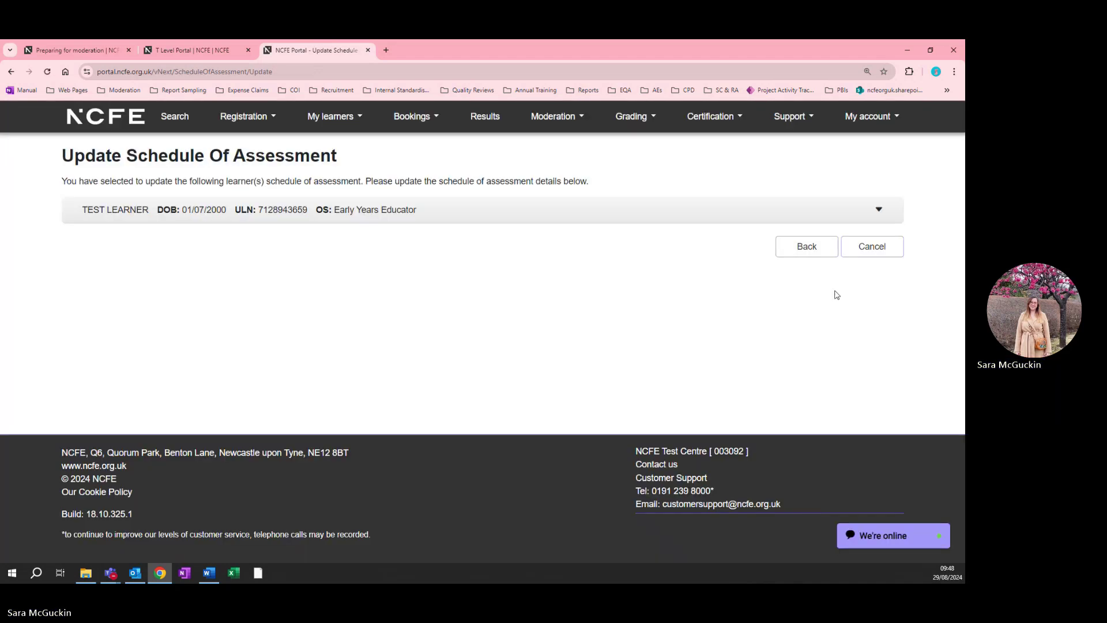
pyautogui.click(877, 209)
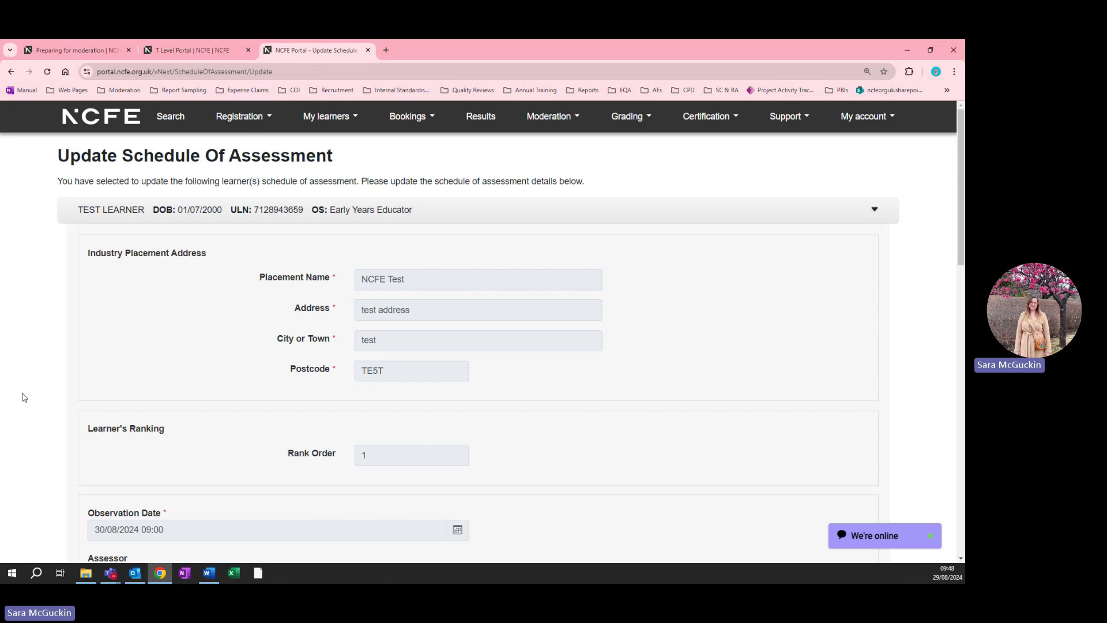
pyautogui.scroll(-10, 469, 346)
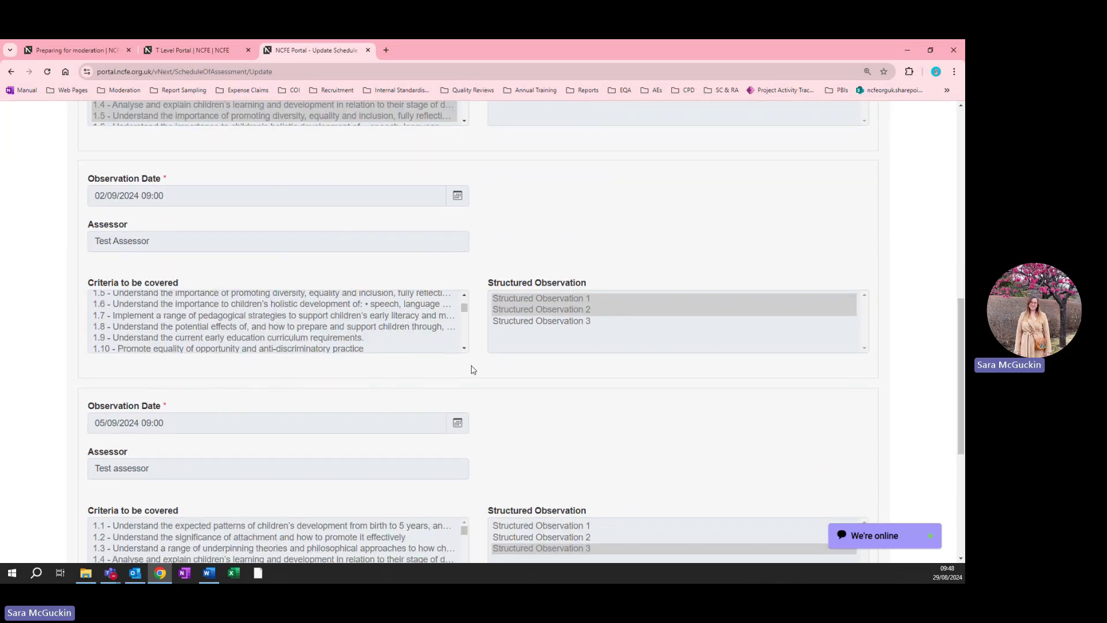
pyautogui.scroll(-5, 473, 369)
pyautogui.click(190, 395)
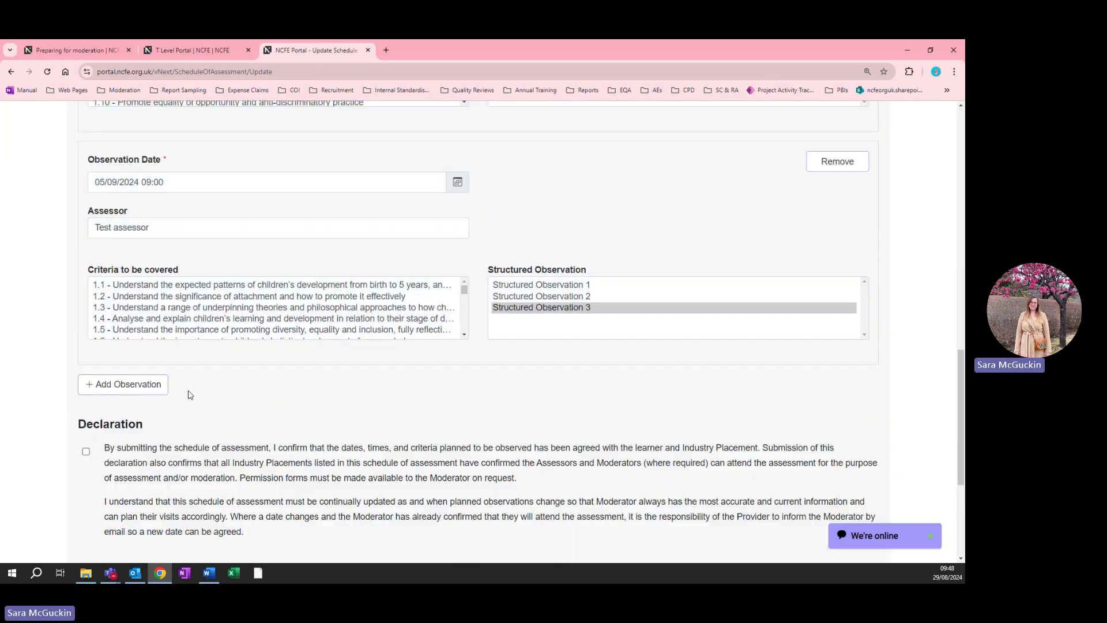
pyautogui.scroll(4, 188, 390)
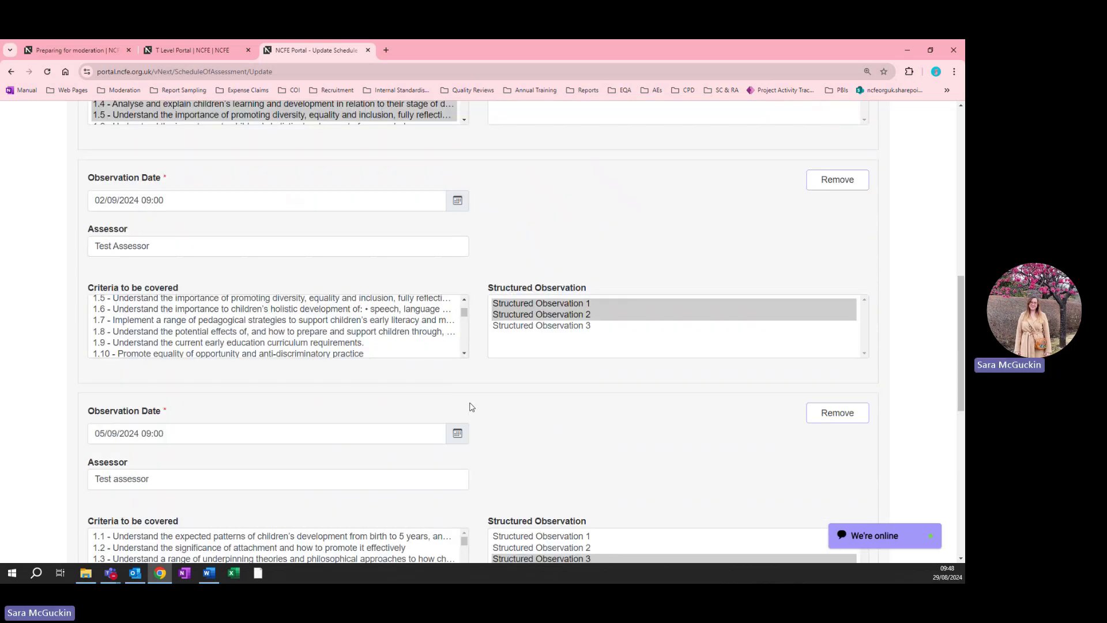